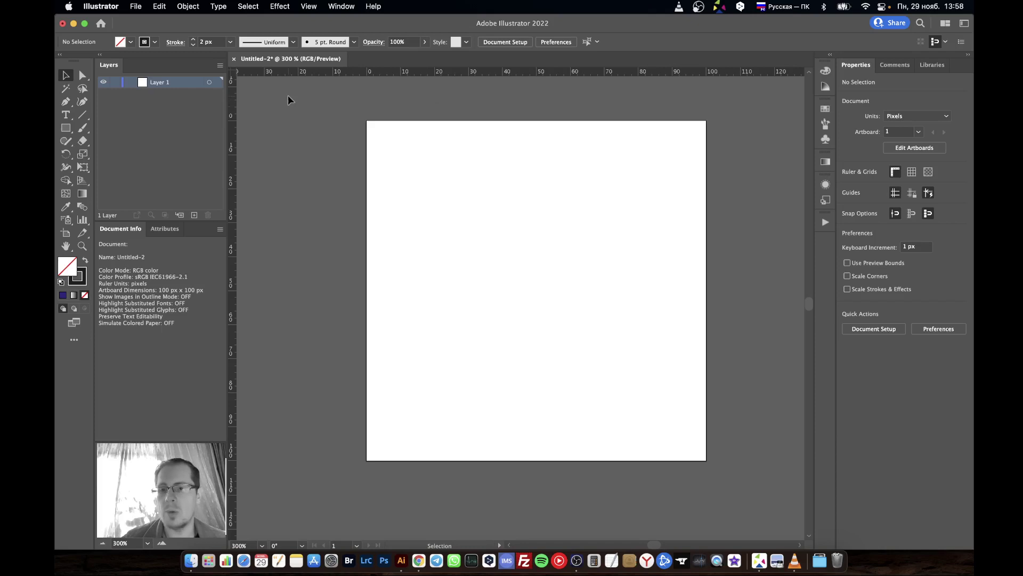
# With stroke set to None, draw a 100×100 px rectangle spanning the artboard corner to corner.
pyautogui.click(65, 129)
pyautogui.click(64, 132)
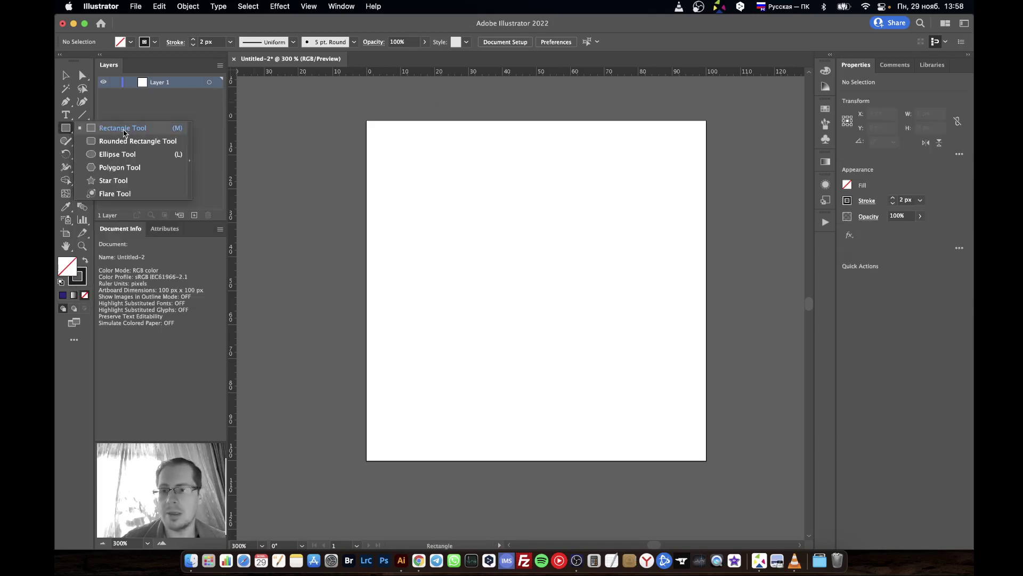
pyautogui.click(847, 201)
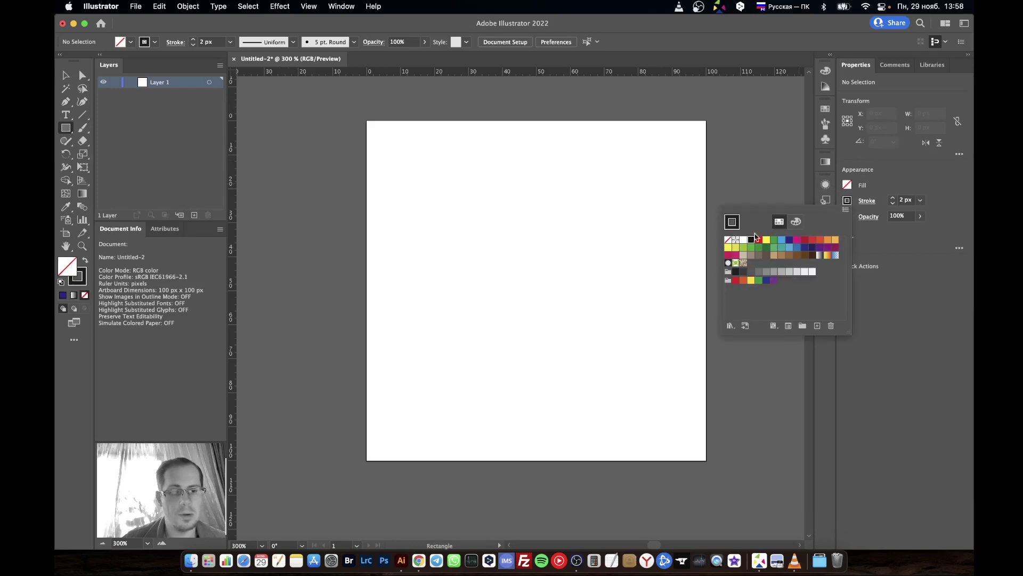
pyautogui.click(728, 240)
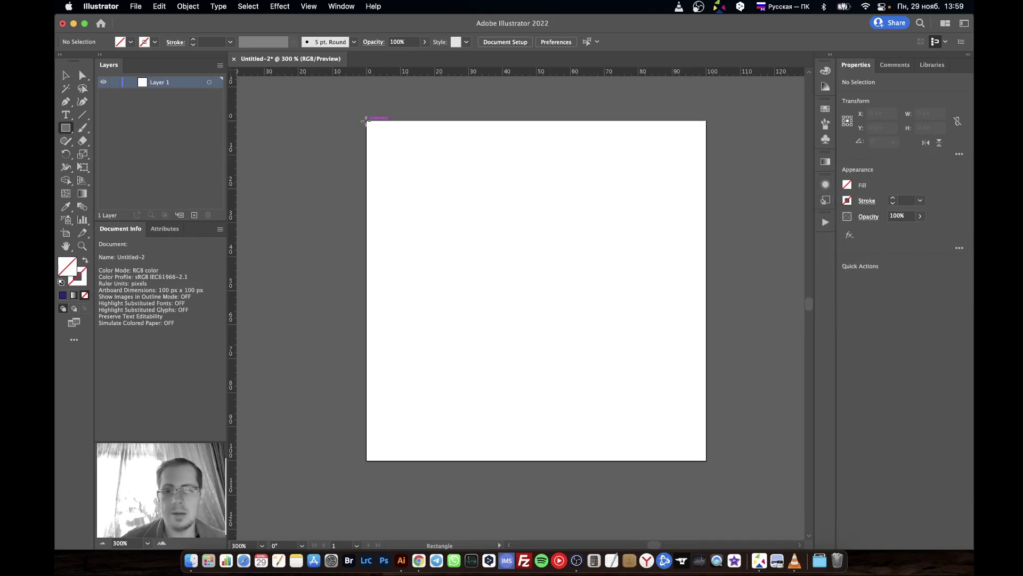
pyautogui.moveTo(365, 121); pyautogui.dragTo(707, 459)
pyautogui.press('v')
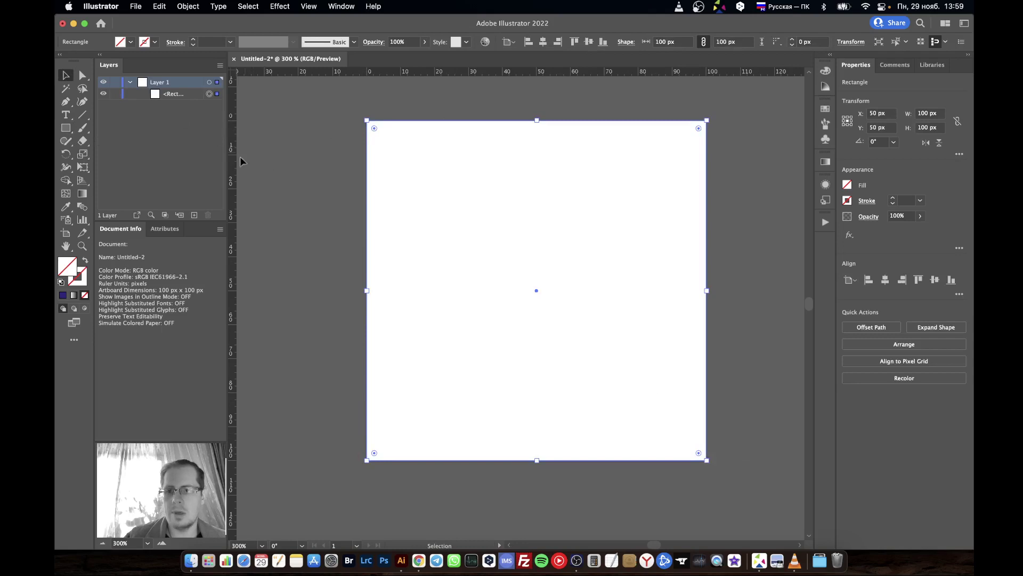
# Drag out a vertical ruler guide and centre it horizontally at x = 50 px.
pyautogui.moveTo(233, 192); pyautogui.dragTo(269, 195)
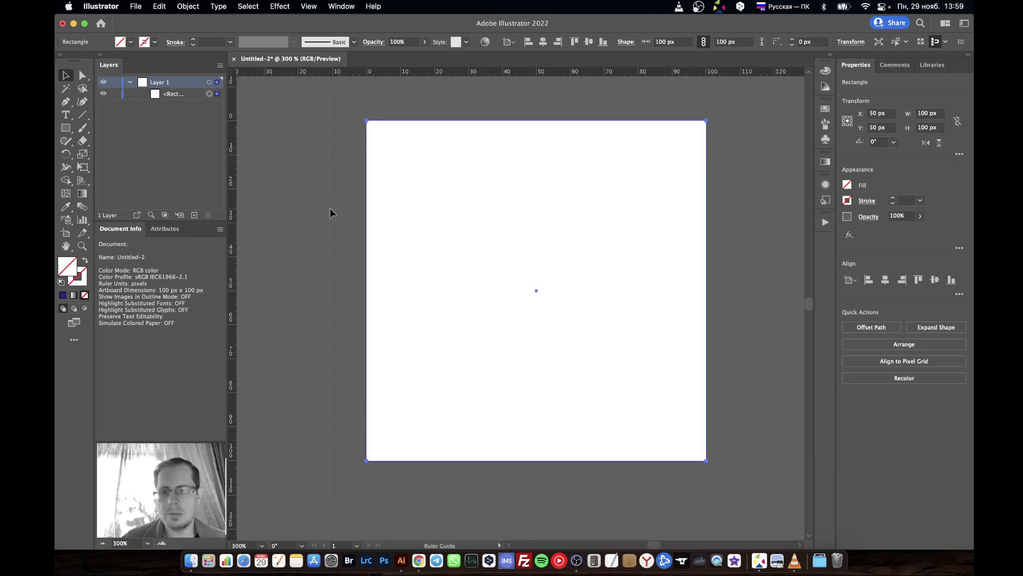
pyautogui.moveTo(332, 208); pyautogui.dragTo(332, 209)
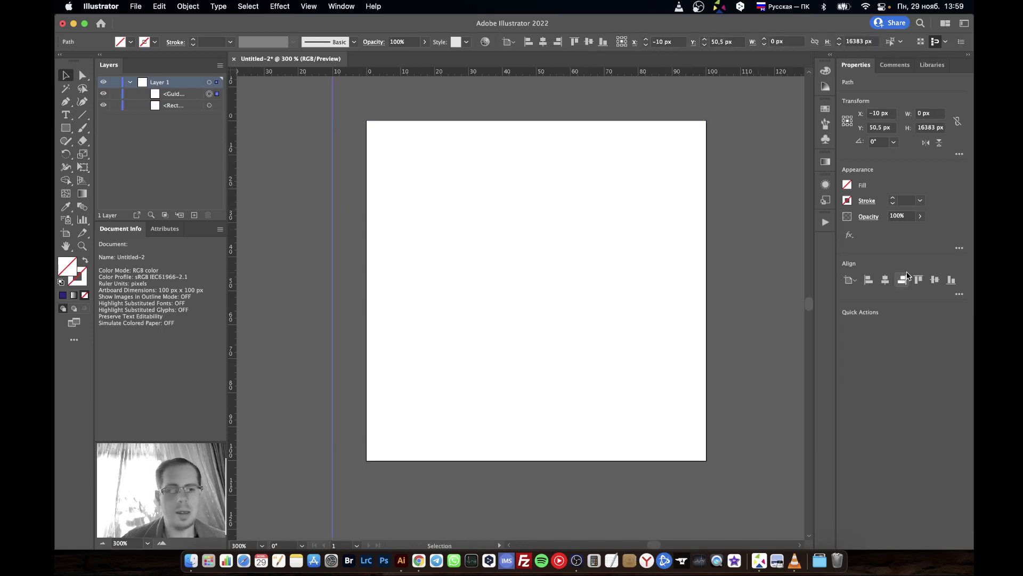
pyautogui.click(885, 280)
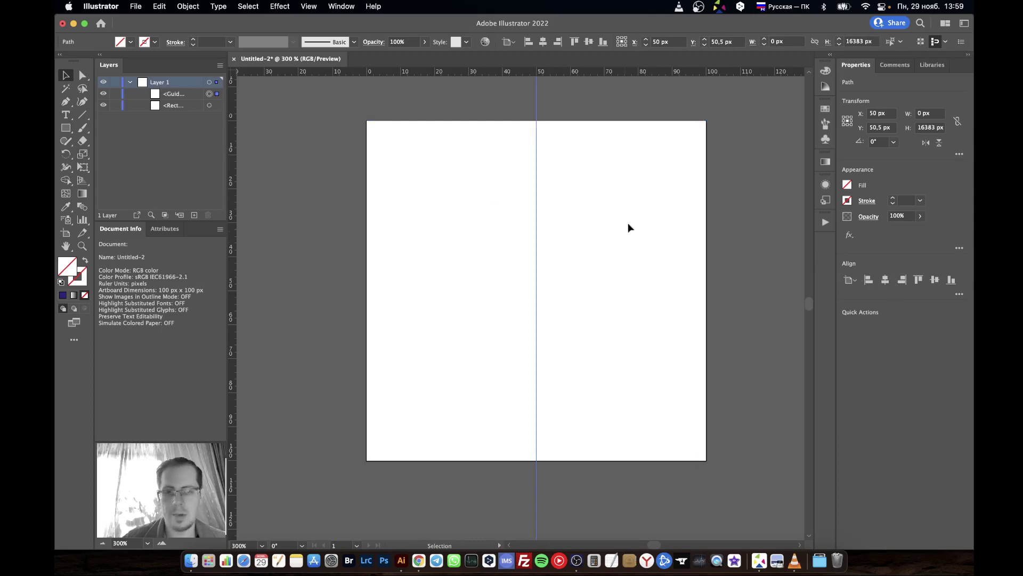
pyautogui.scroll(3, 628, 226)
pyautogui.scroll(-1, 610, 222)
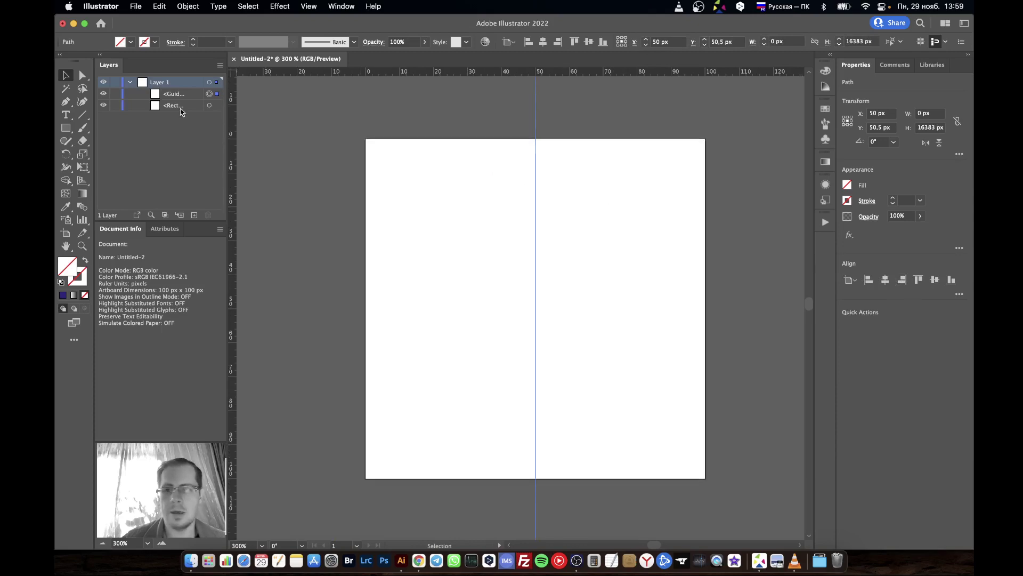
pyautogui.click(341, 6)
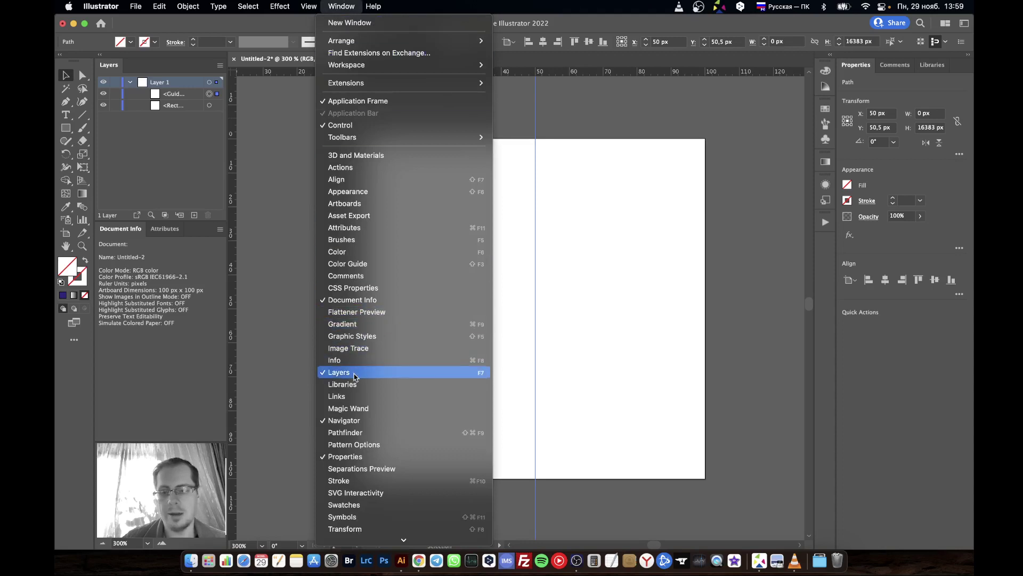
pyautogui.click(176, 88)
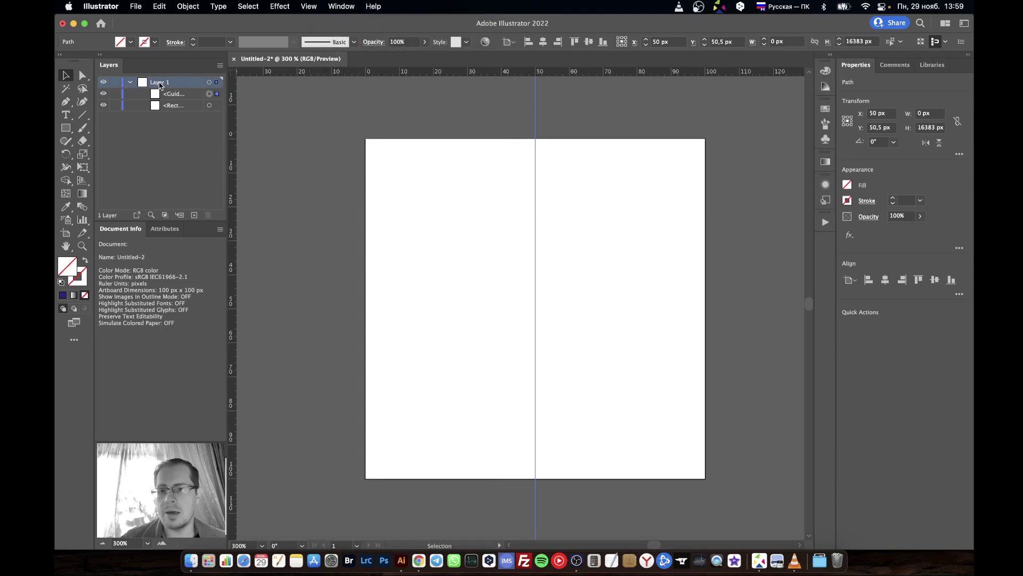
# Target Layer 1 and apply a Transform effect with Reflect X and 1 copy.
pyautogui.click(209, 82)
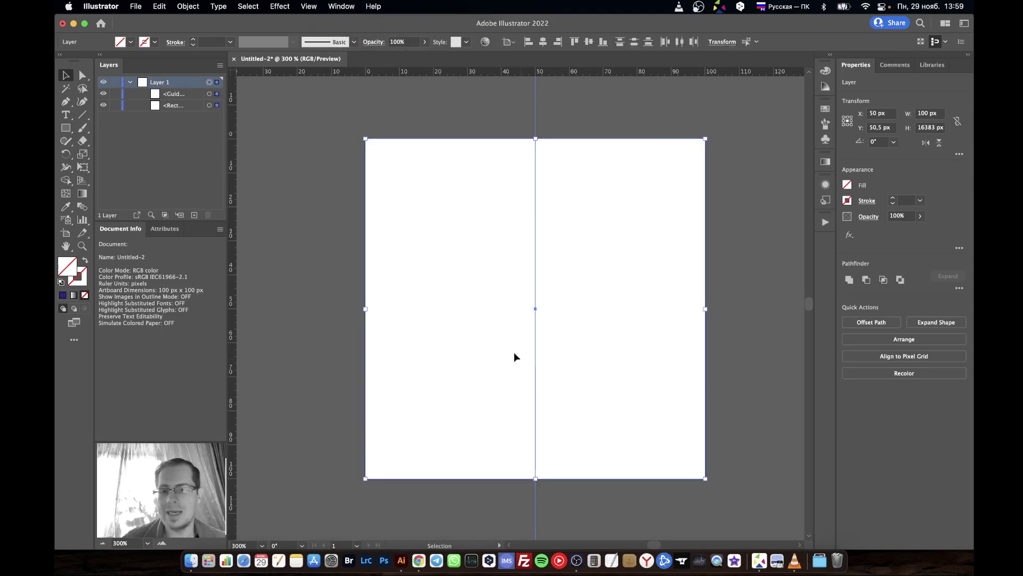
pyautogui.click(279, 8)
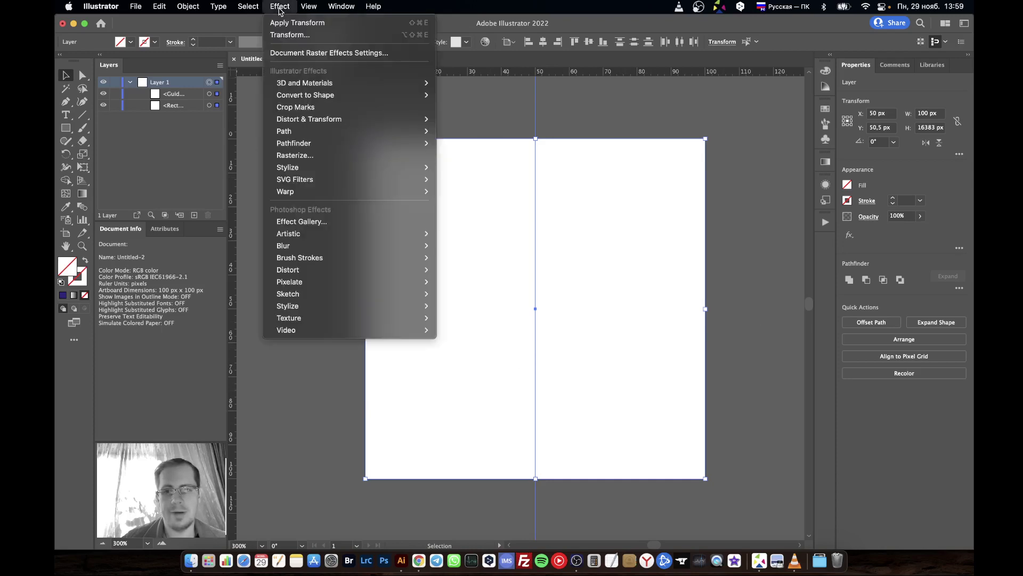
pyautogui.moveTo(339, 120)
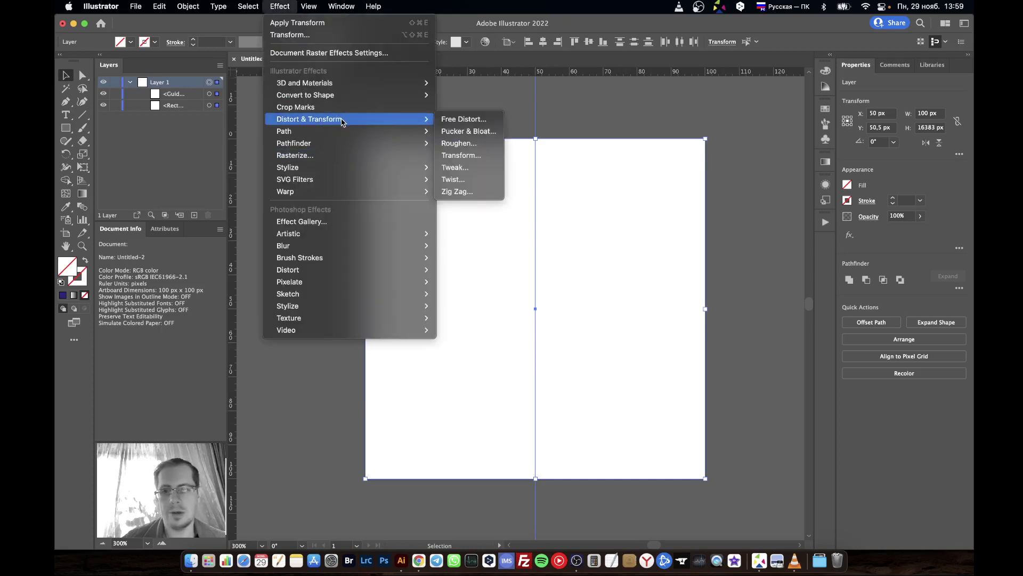
pyautogui.click(461, 155)
pyautogui.click(807, 310)
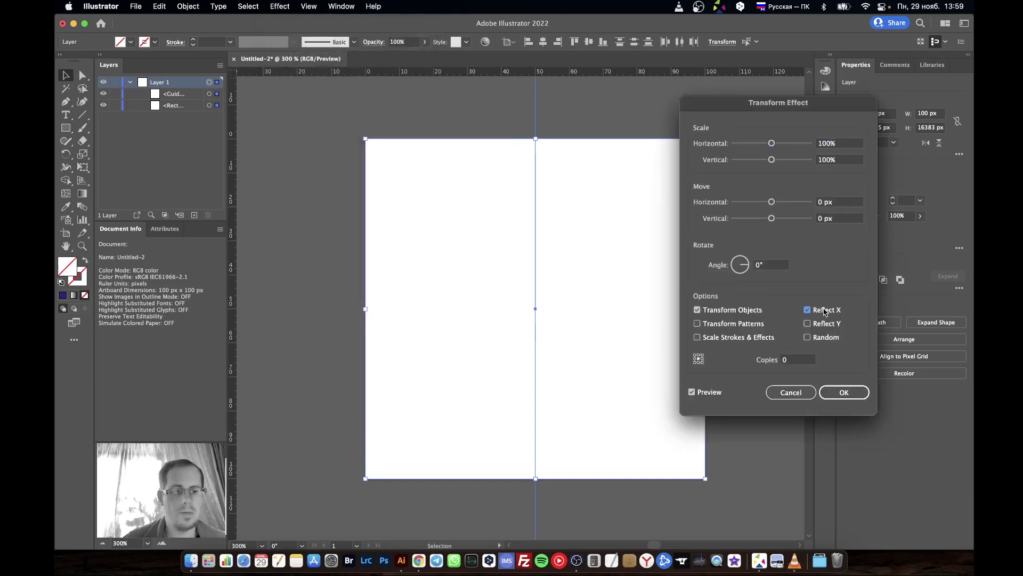
pyautogui.click(795, 364)
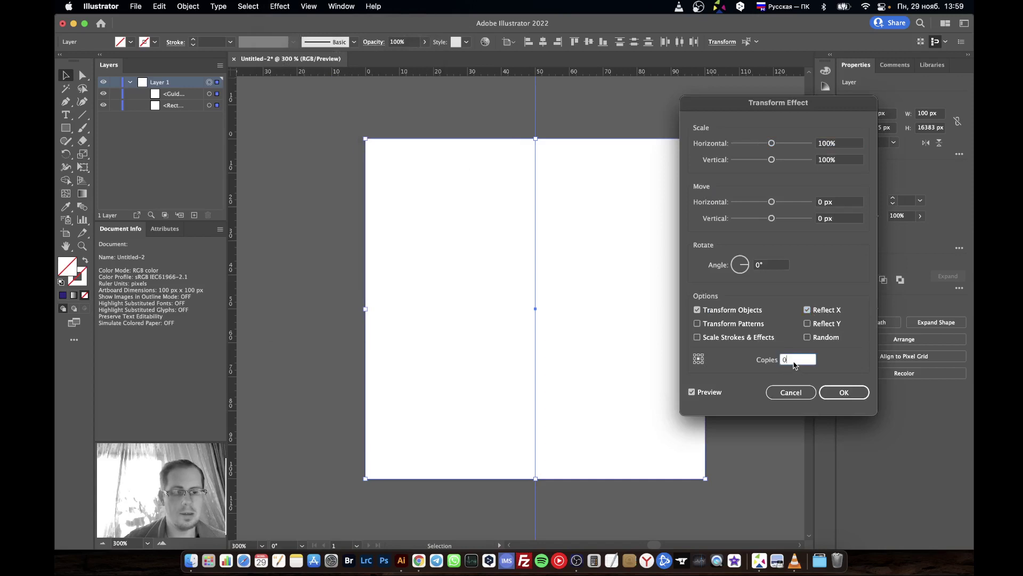
pyautogui.click(844, 392)
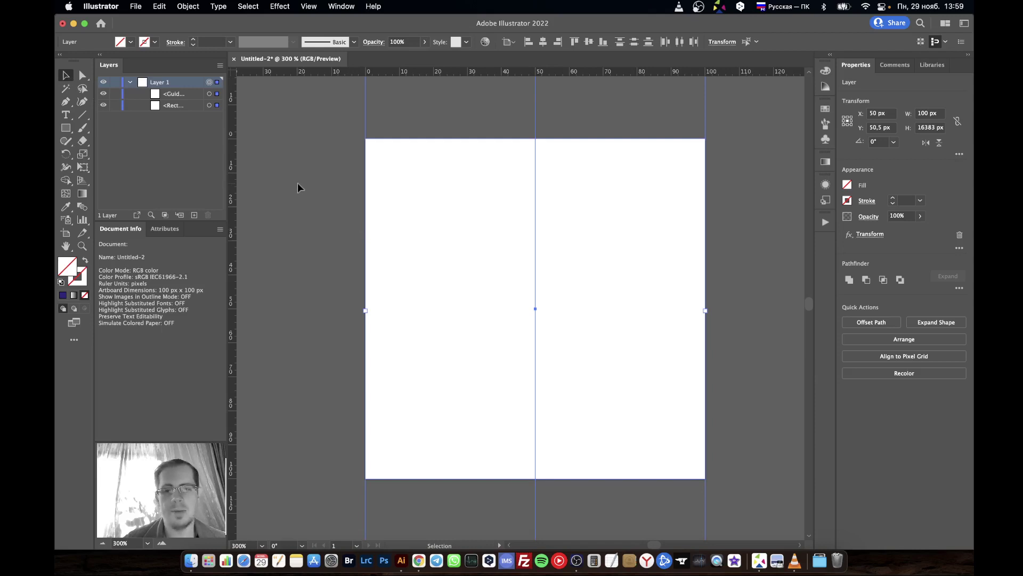
# Deselect all, switch to the Pen tool and set new paths to a black 2 px stroke.
pyautogui.click(273, 200)
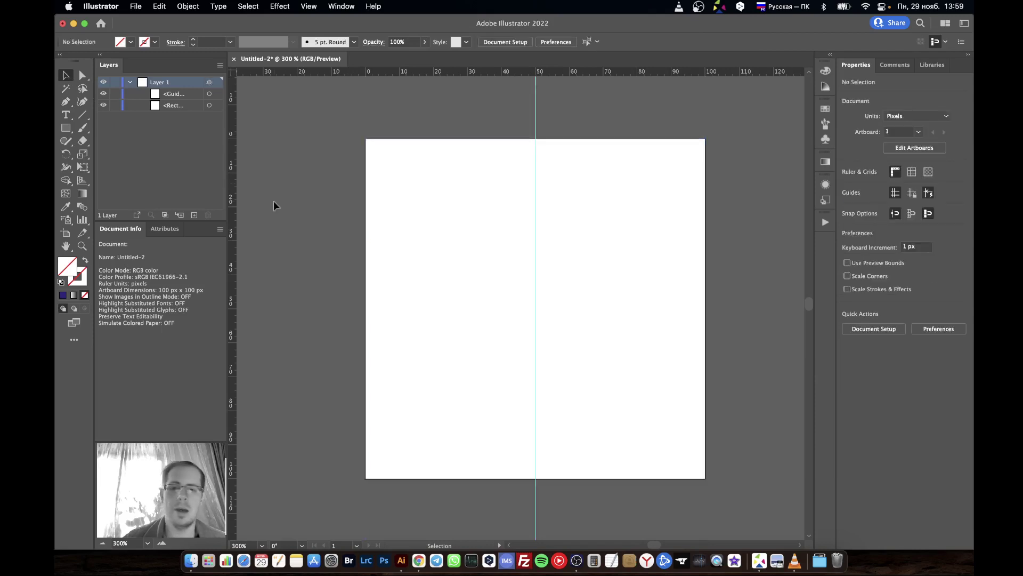
pyautogui.click(65, 104)
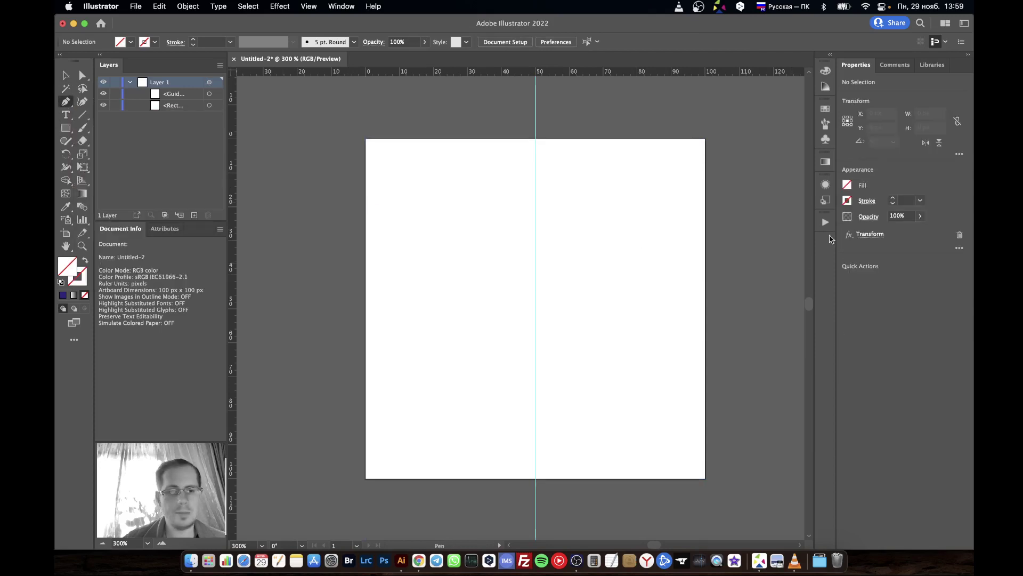
pyautogui.click(893, 197)
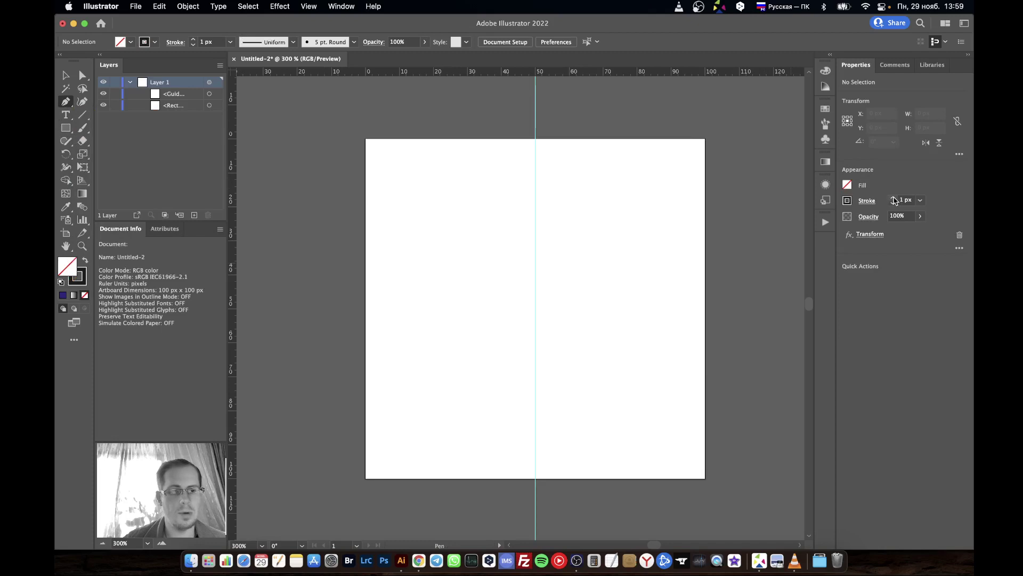
pyautogui.click(893, 197)
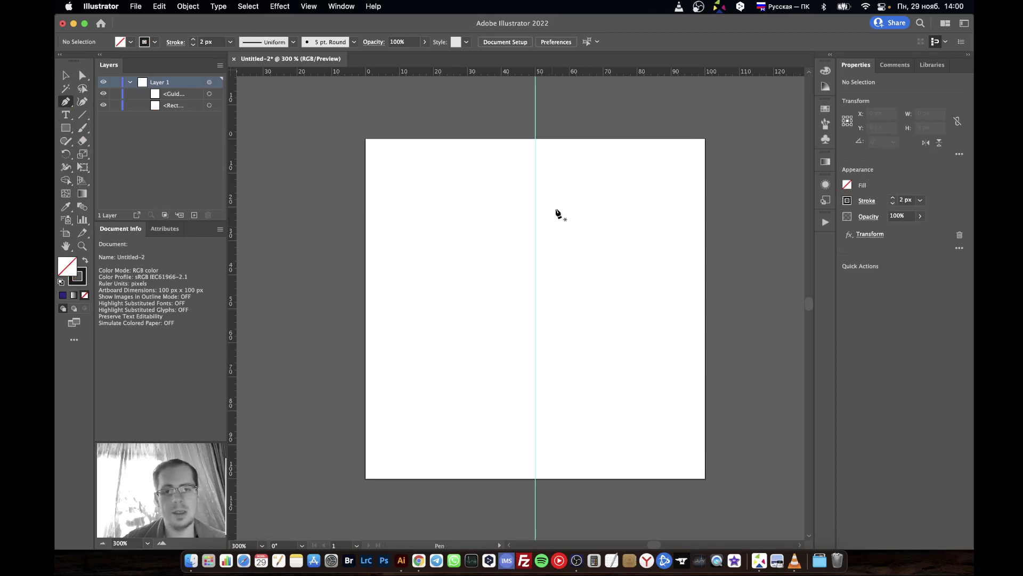
# Draw the right half of the hammer head from the centre guide, with cut corners.
pyautogui.click(535, 203)
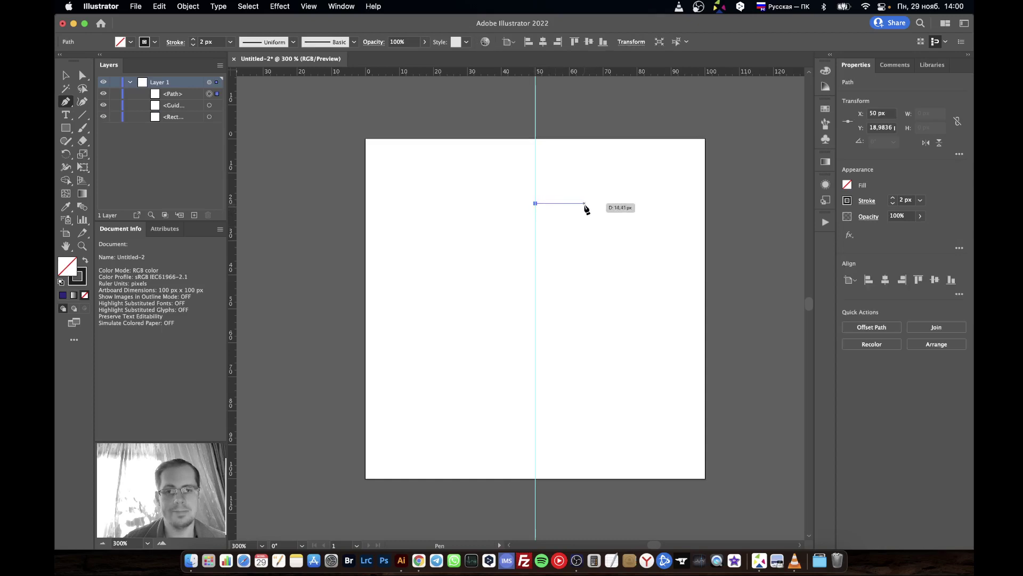
pyautogui.click(600, 203)
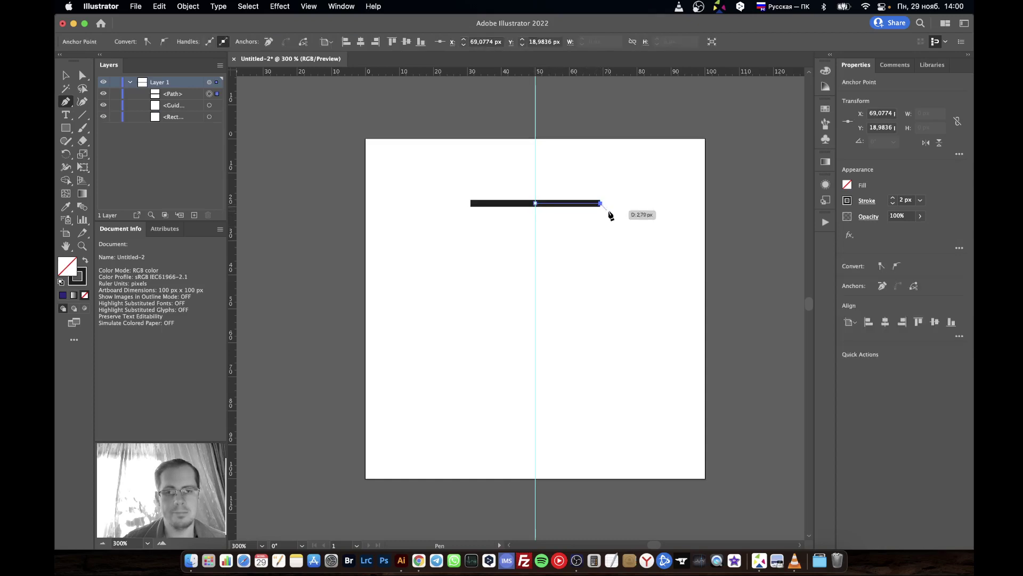
pyautogui.click(607, 210)
pyautogui.click(607, 256)
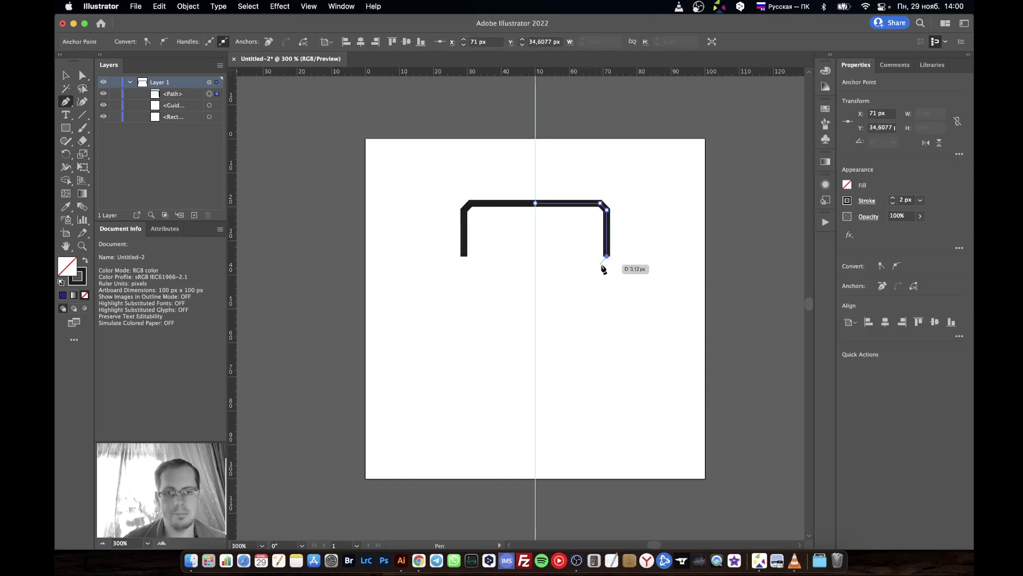
pyautogui.click(600, 263)
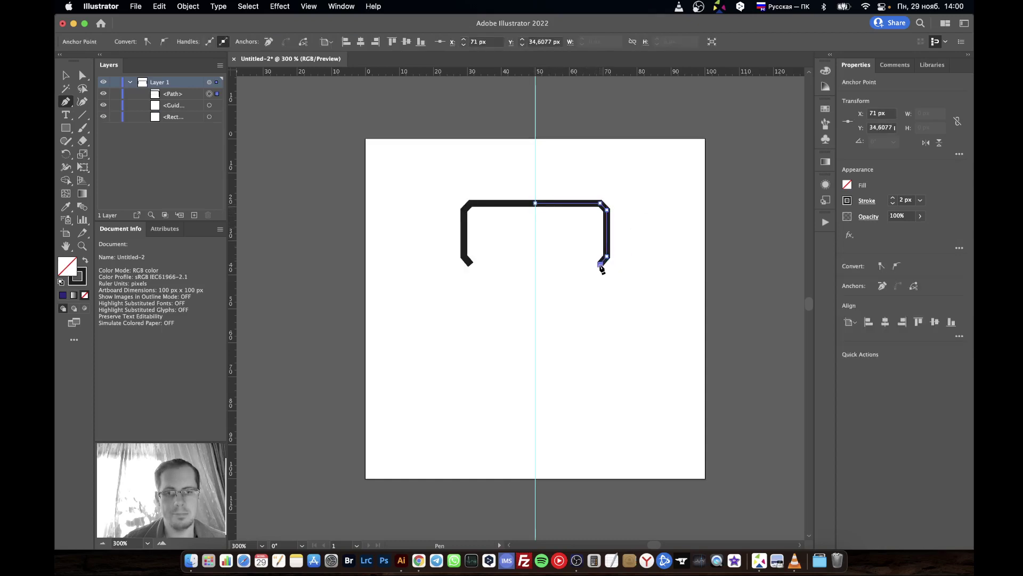
pyautogui.click(544, 264)
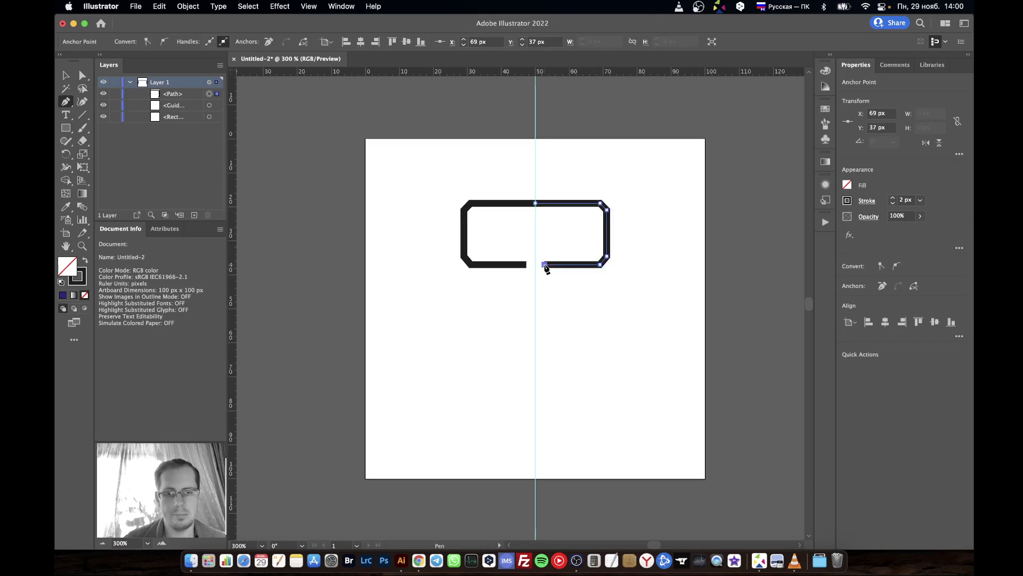
# Continue the path down the handle to a pointed tip on the centre guide and finish it.
pyautogui.click(545, 325)
pyautogui.moveTo(542, 342); pyautogui.dragTo(543, 393)
pyautogui.click(545, 400)
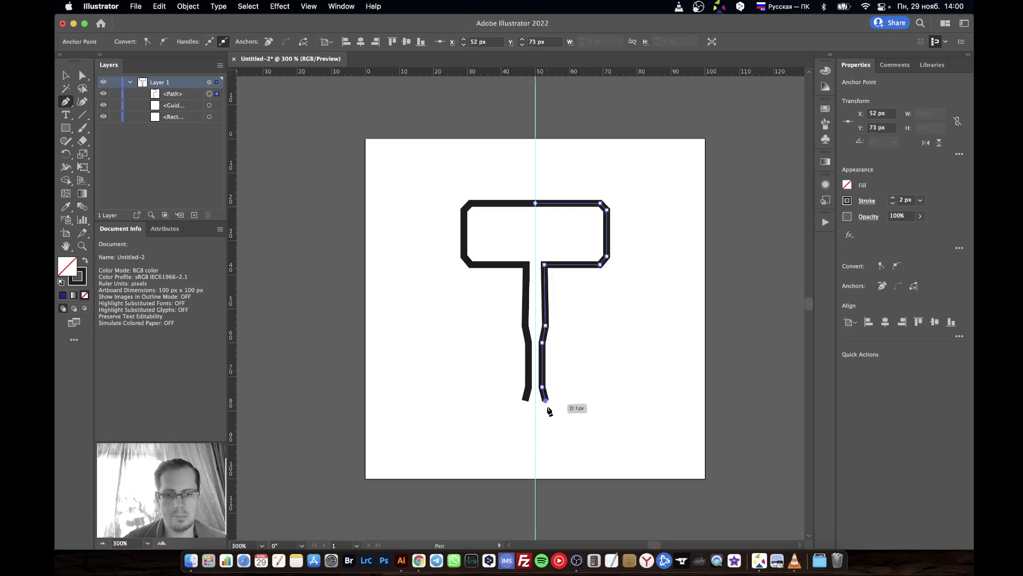
pyautogui.click(538, 416)
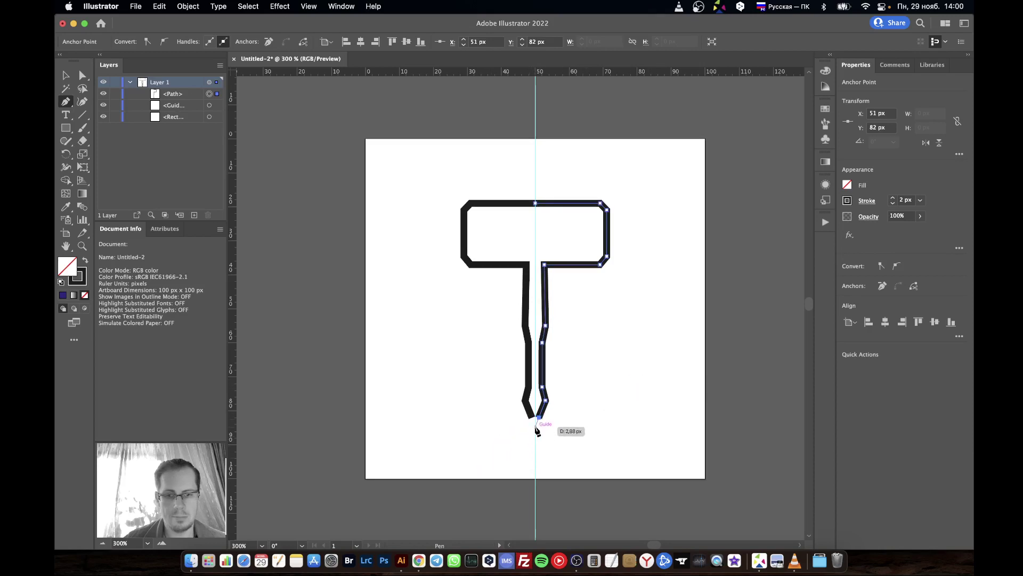
pyautogui.click(535, 426)
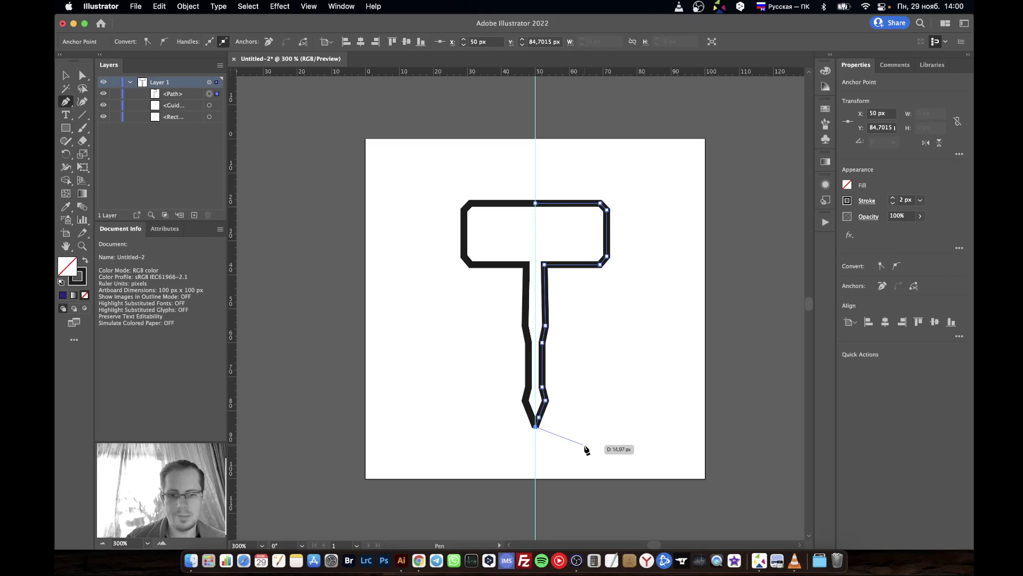
pyautogui.press('v')
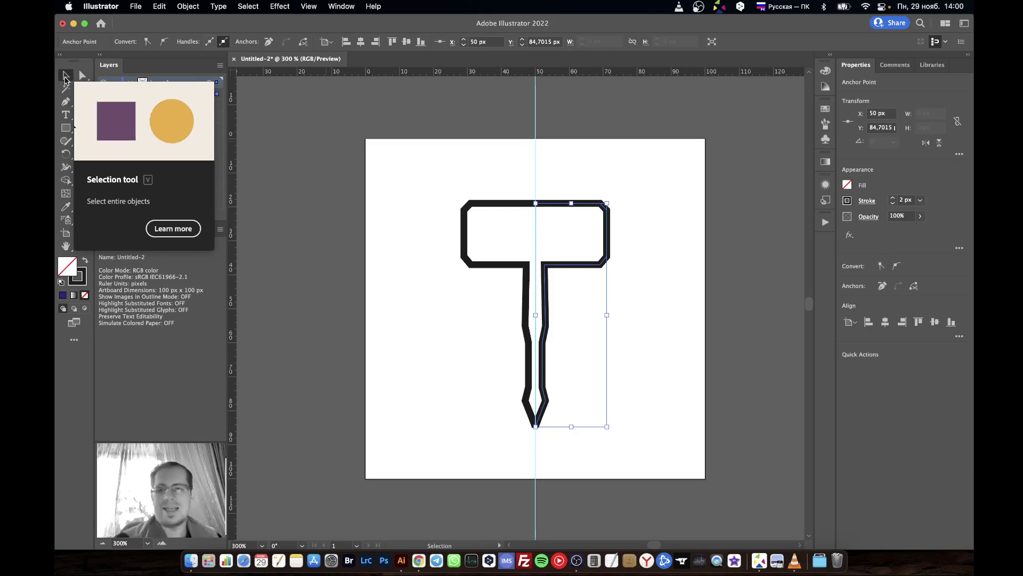
# Target Layer 1 and run Object > Expand Appearance to turn the mirror into real paths.
pyautogui.click(279, 121)
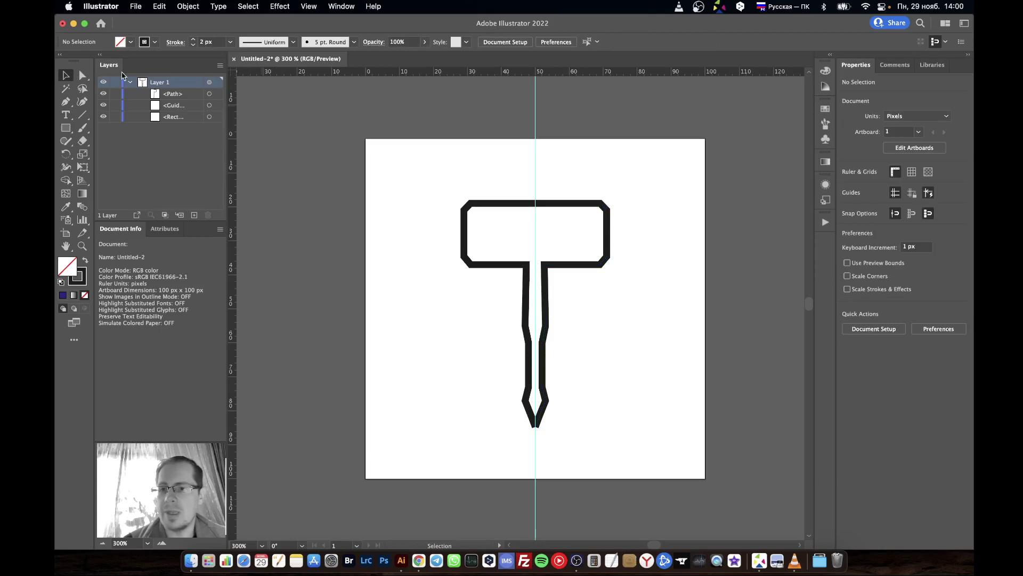
pyautogui.click(210, 83)
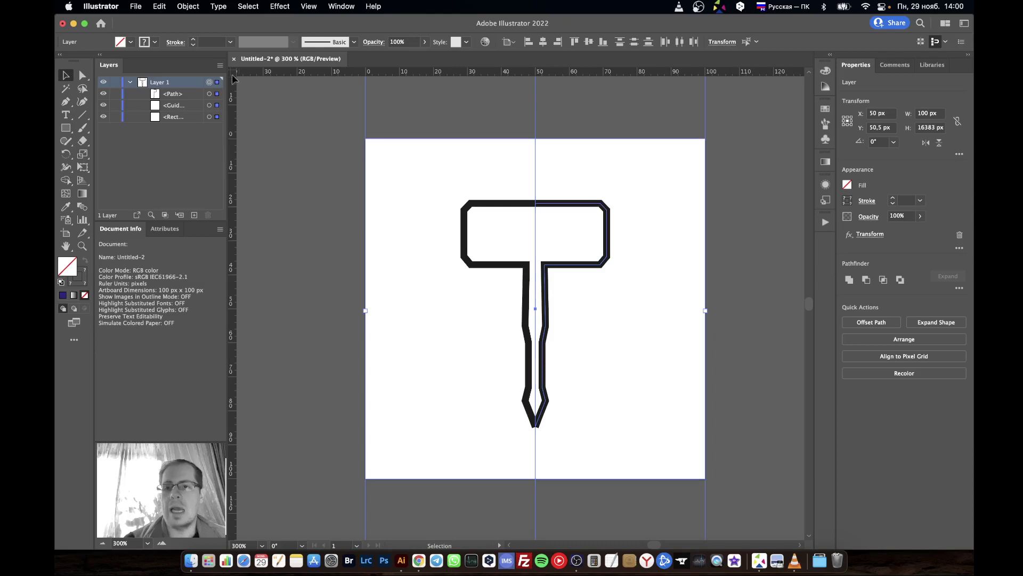
pyautogui.click(187, 7)
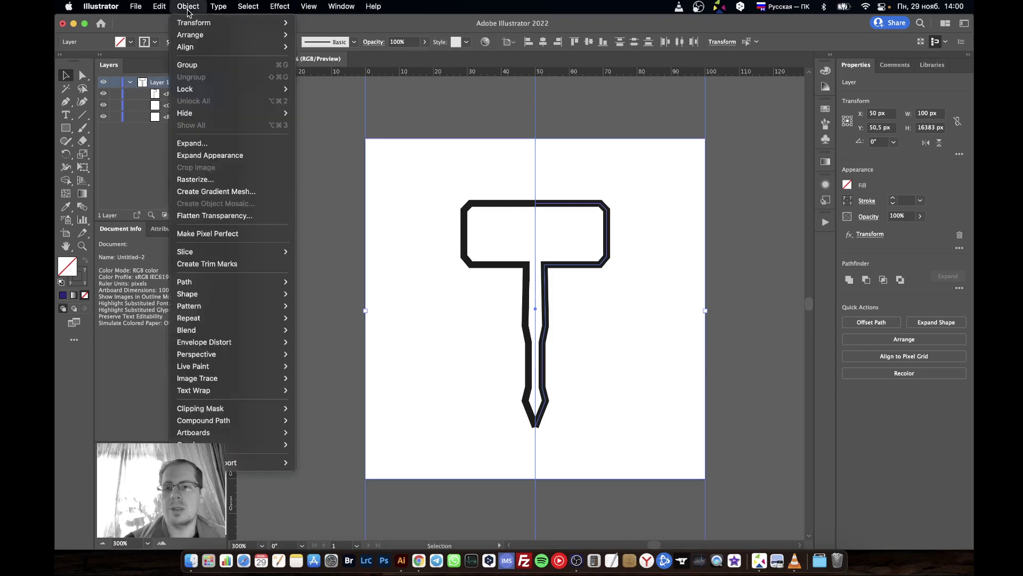
pyautogui.click(211, 156)
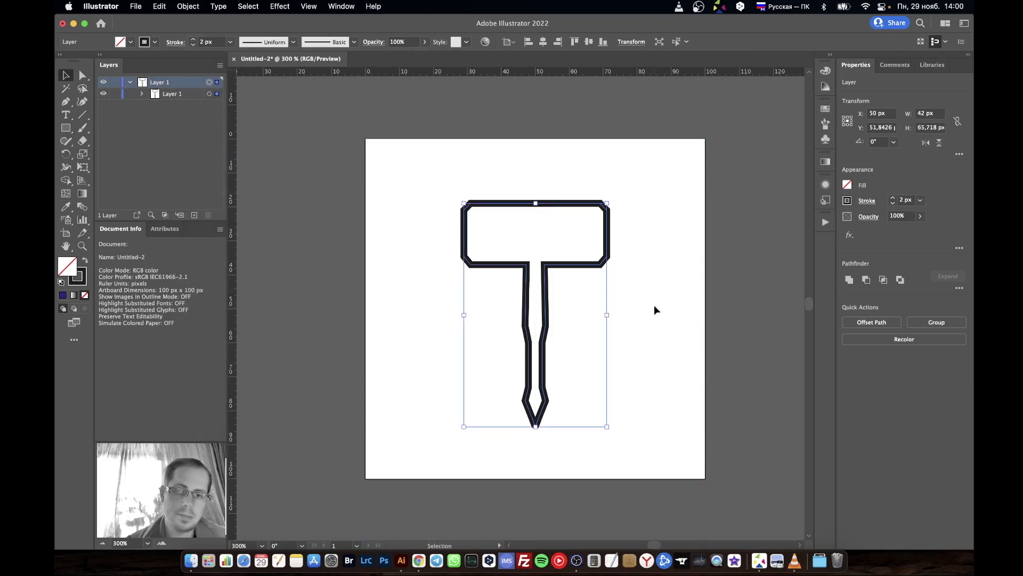
# Zoom in on the bottom tip of the expanded hammer's handle.
pyautogui.click(531, 458)
pyautogui.moveTo(534, 446); pyautogui.dragTo(536, 425)
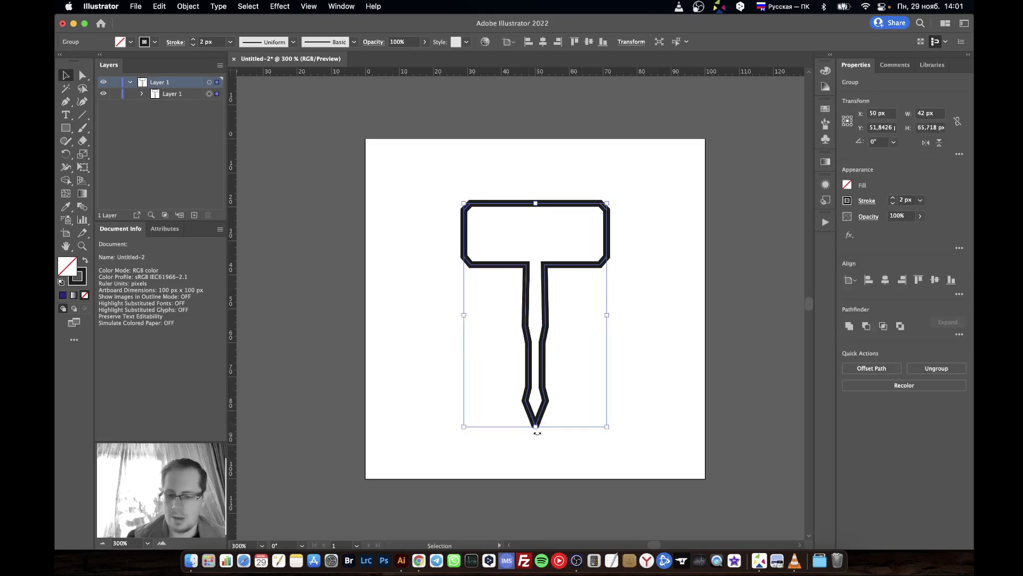
pyautogui.scroll(7, 533, 430)
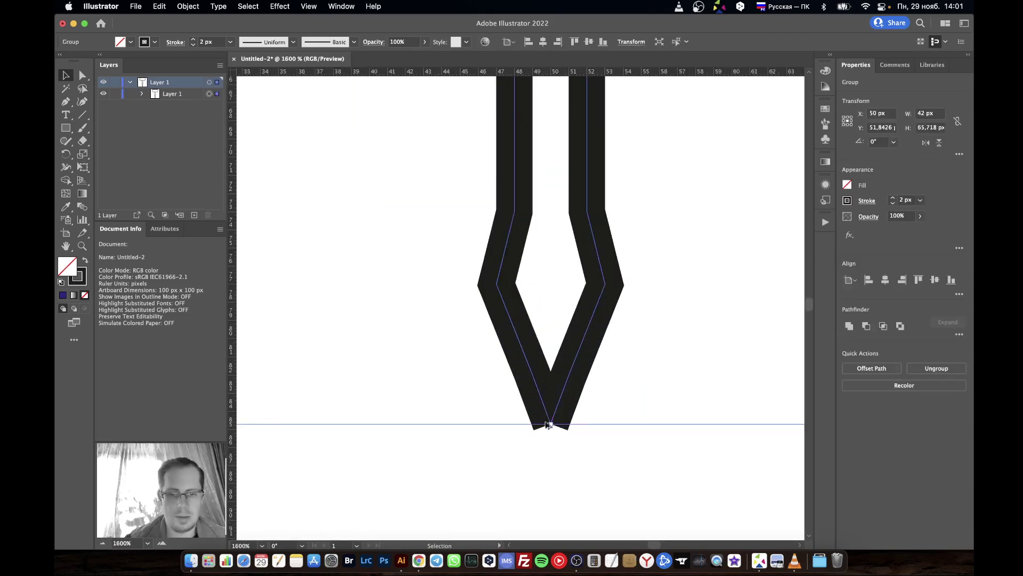
pyautogui.click(553, 452)
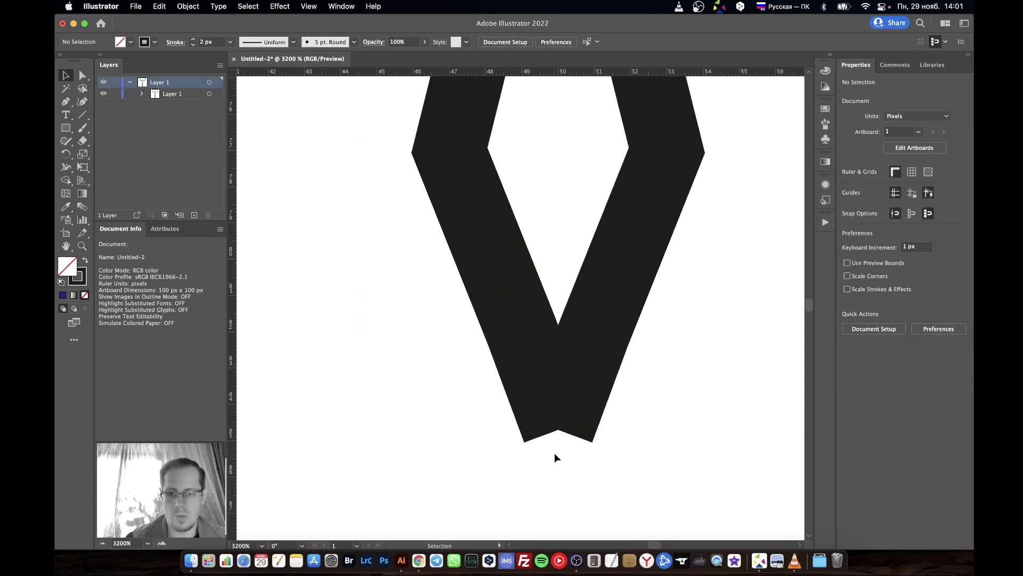
# Join the two tip anchors with Direct Selection so the handle ends in one sharp point.
pyautogui.click(81, 77)
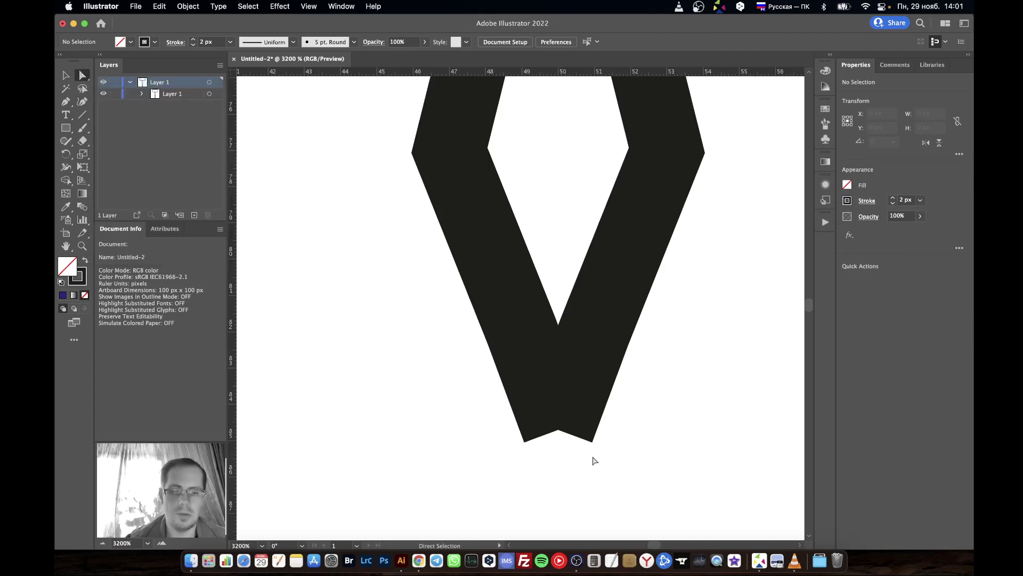
pyautogui.moveTo(551, 447); pyautogui.dragTo(577, 406)
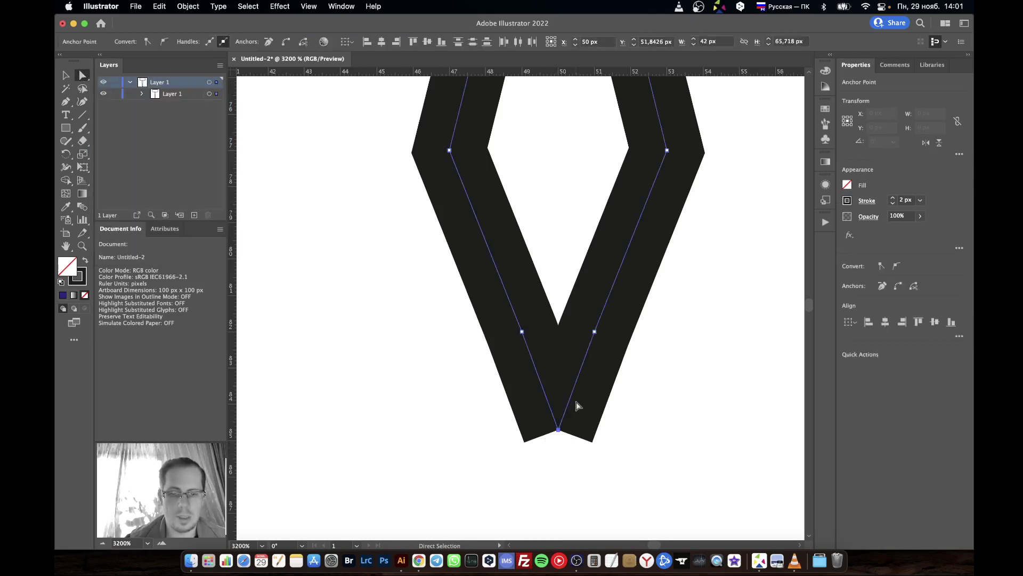
pyautogui.rightClick(560, 433)
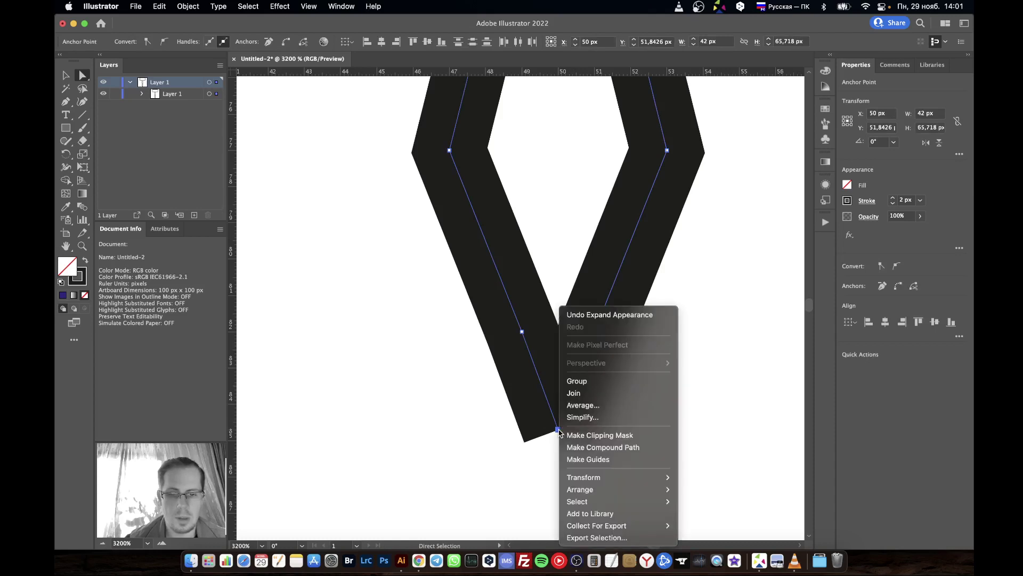
pyautogui.click(572, 399)
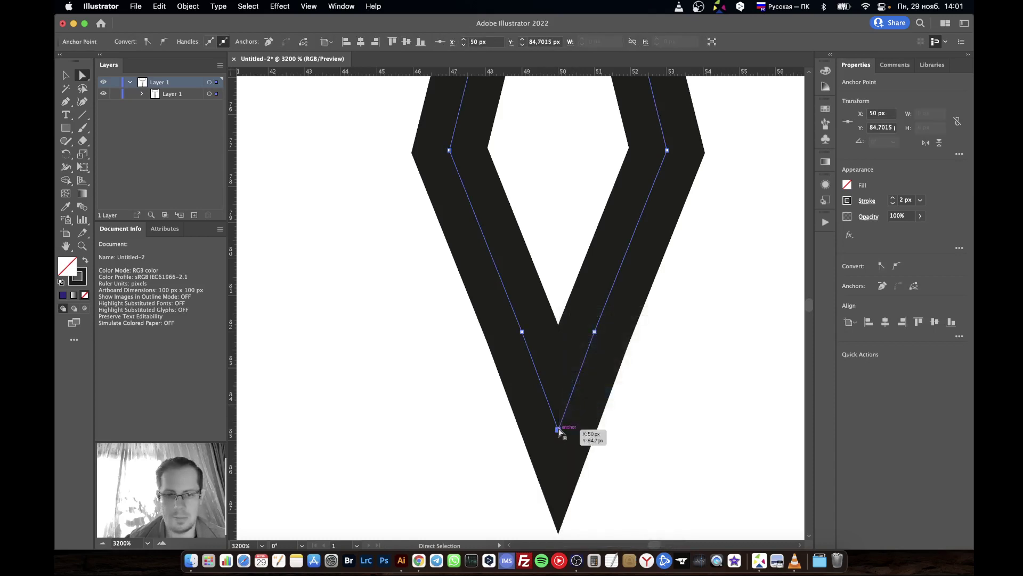
pyautogui.click(675, 429)
pyautogui.click(560, 419)
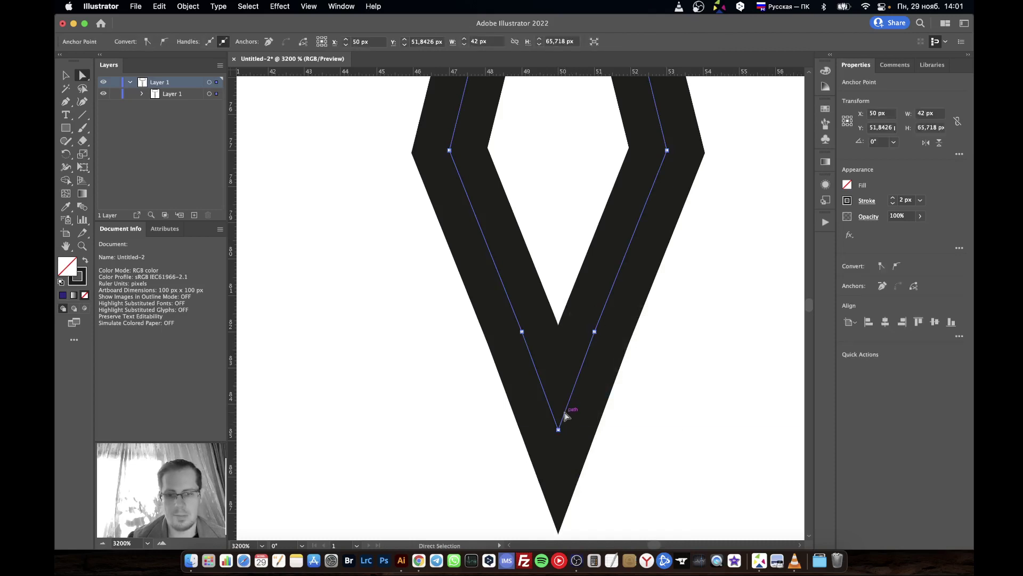
# Return to the Selection tool and zoom out to 300% to see the entire hammer icon.
pyautogui.press('v')
pyautogui.scroll(-5, 573, 361)
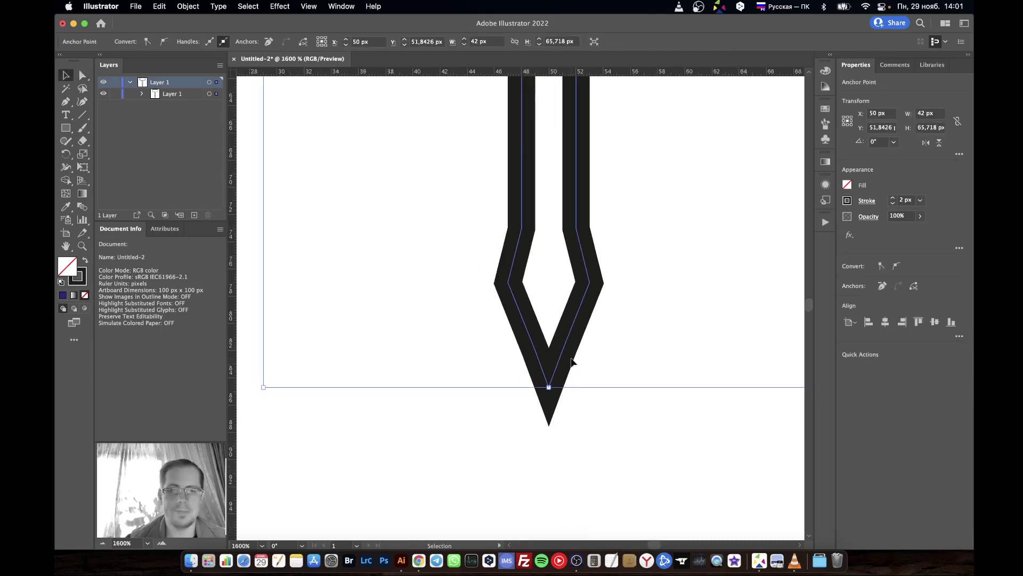
pyautogui.scroll(-4, 571, 361)
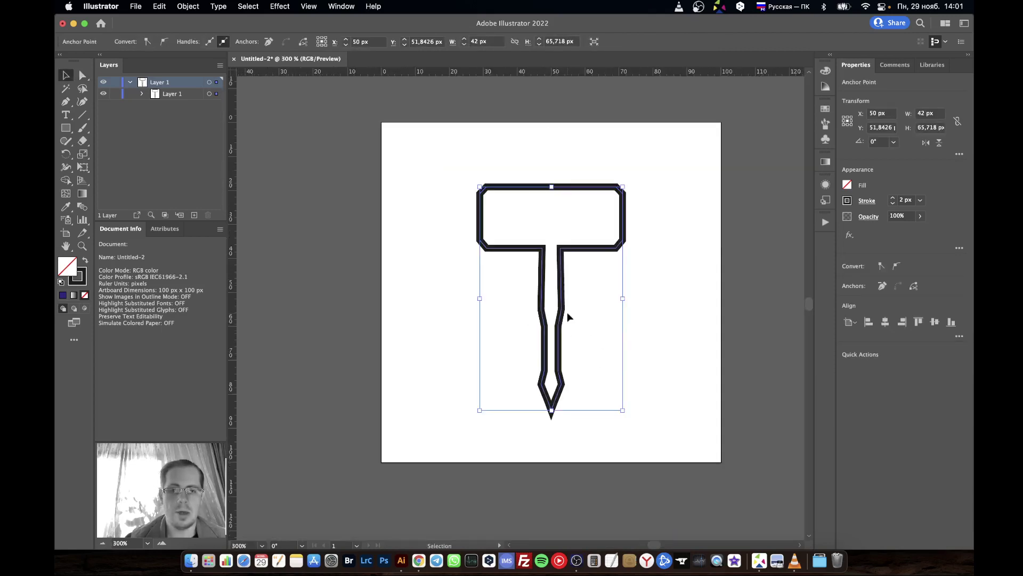